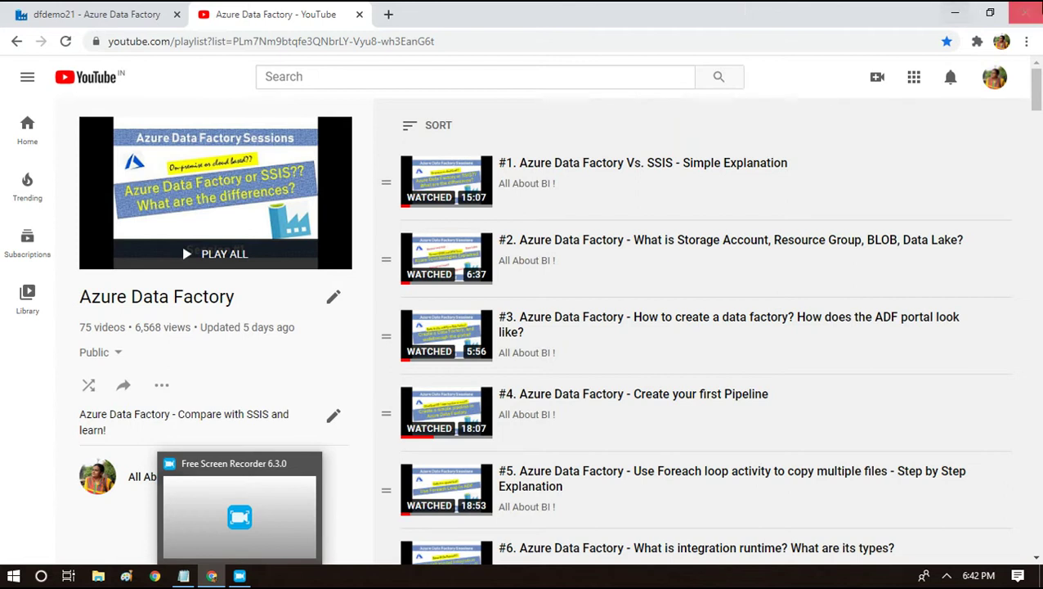
# - Switch to the dfdemo21 Azure Data Factory and start a new pipeline from a template to reach the template gallery
pyautogui.click(93, 14)
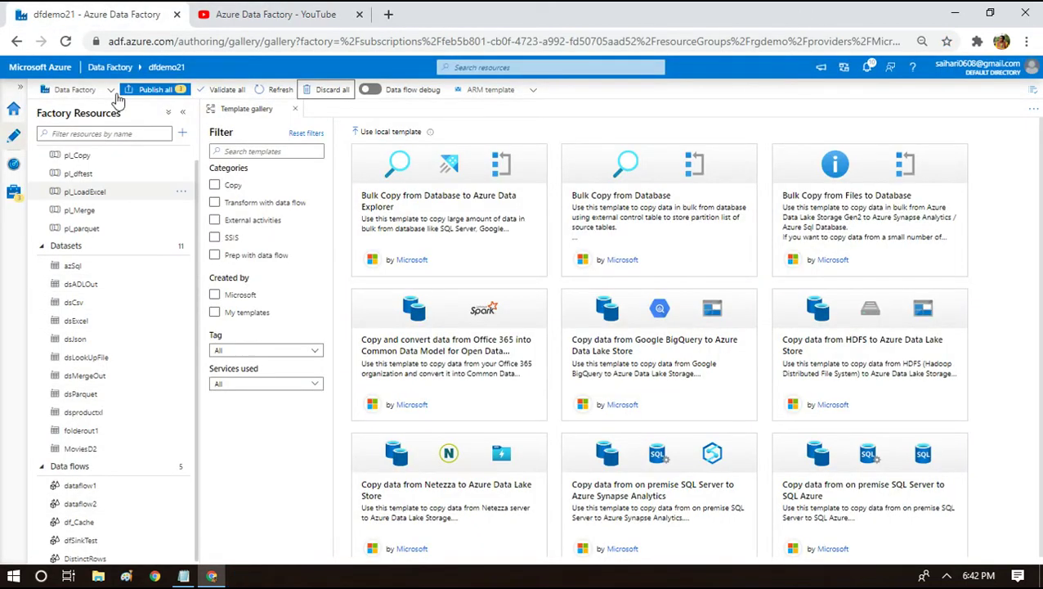
pyautogui.click(181, 133)
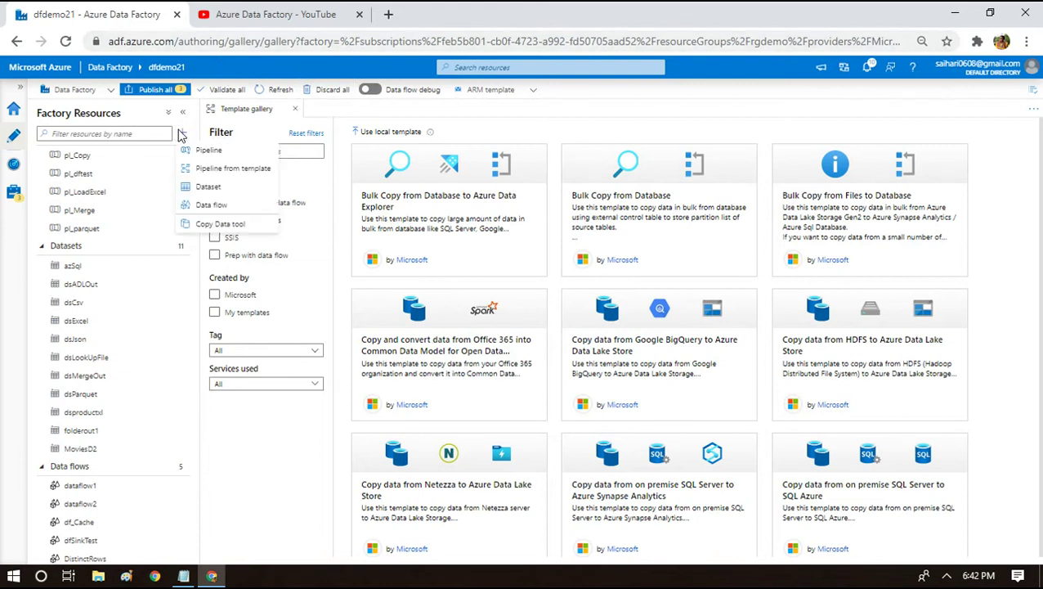
pyautogui.click(225, 175)
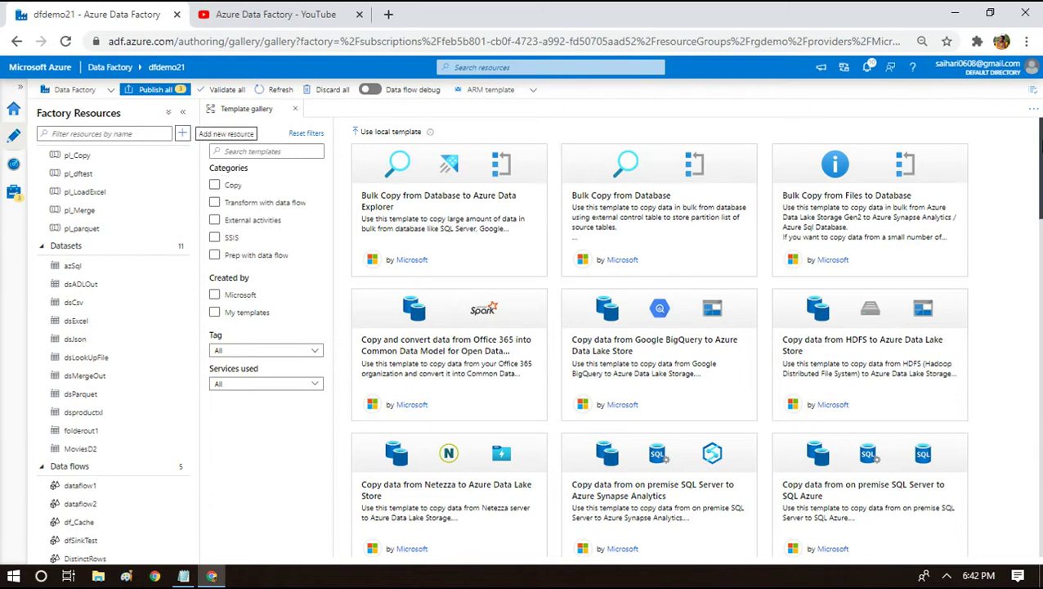
# - Examine the available pipeline templates and the category filters in the template gallery
pyautogui.moveTo(1040, 168); pyautogui.dragTo(1040, 417)
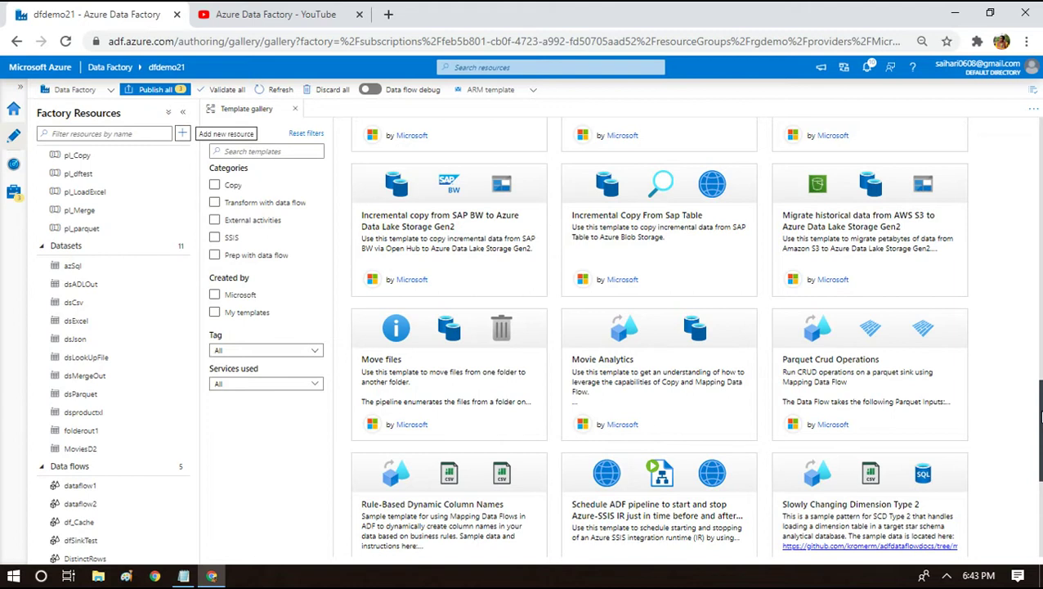
pyautogui.moveTo(1040, 417); pyautogui.dragTo(1040, 153)
pyautogui.click(215, 202)
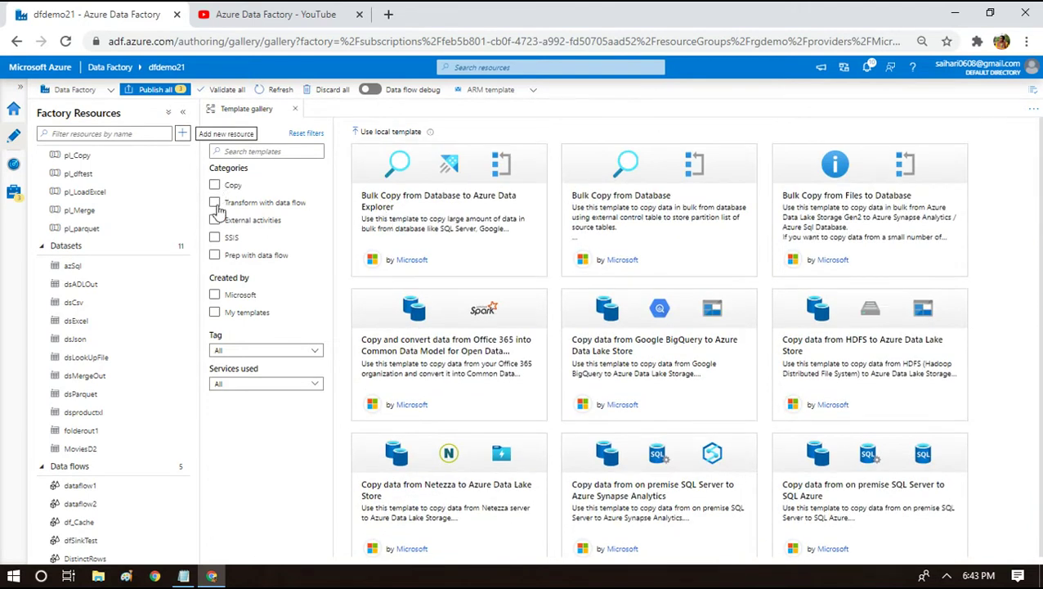
pyautogui.click(214, 185)
pyautogui.click(227, 203)
pyautogui.click(244, 222)
pyautogui.click(247, 226)
pyautogui.click(264, 258)
pyautogui.click(264, 257)
pyautogui.moveTo(1039, 150); pyautogui.dragTo(1040, 344)
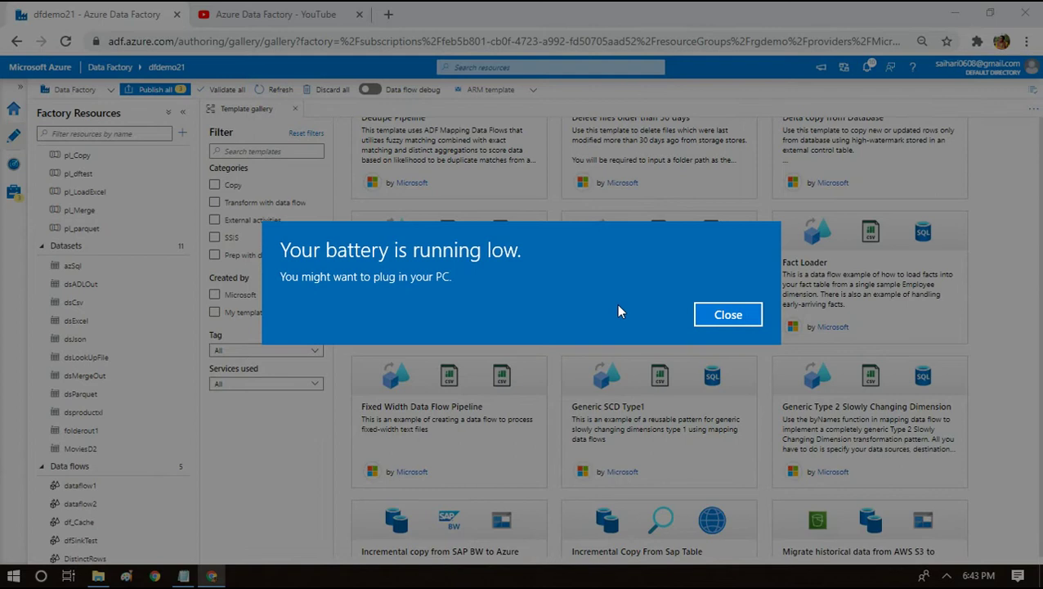
# - Create a pipeline from the Distinct Rows template, using lsBlobStorage as the linked service for both MoviesD2 and folderout
pyautogui.click(729, 314)
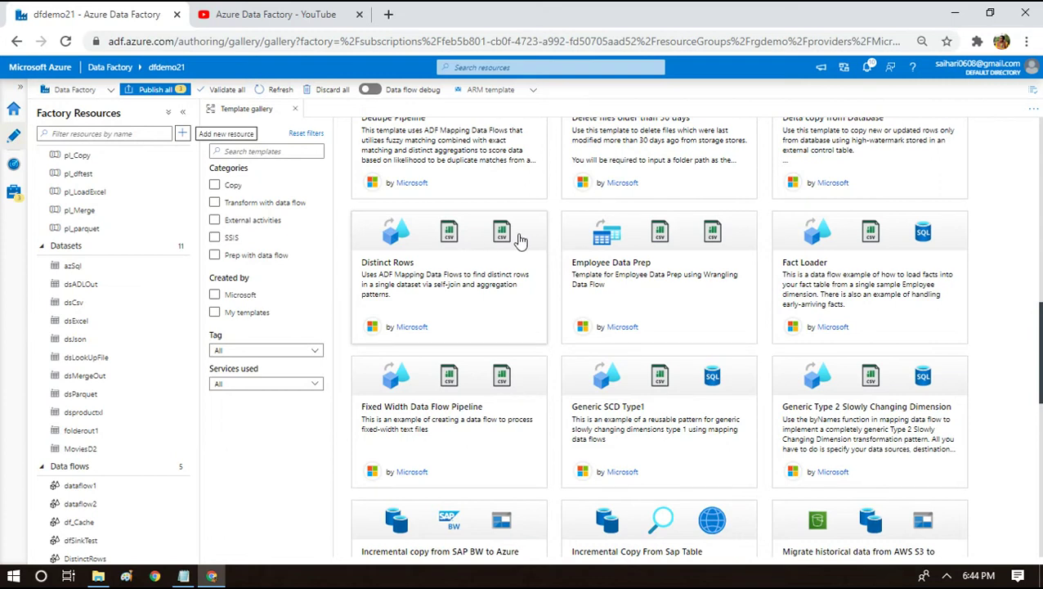
pyautogui.click(440, 270)
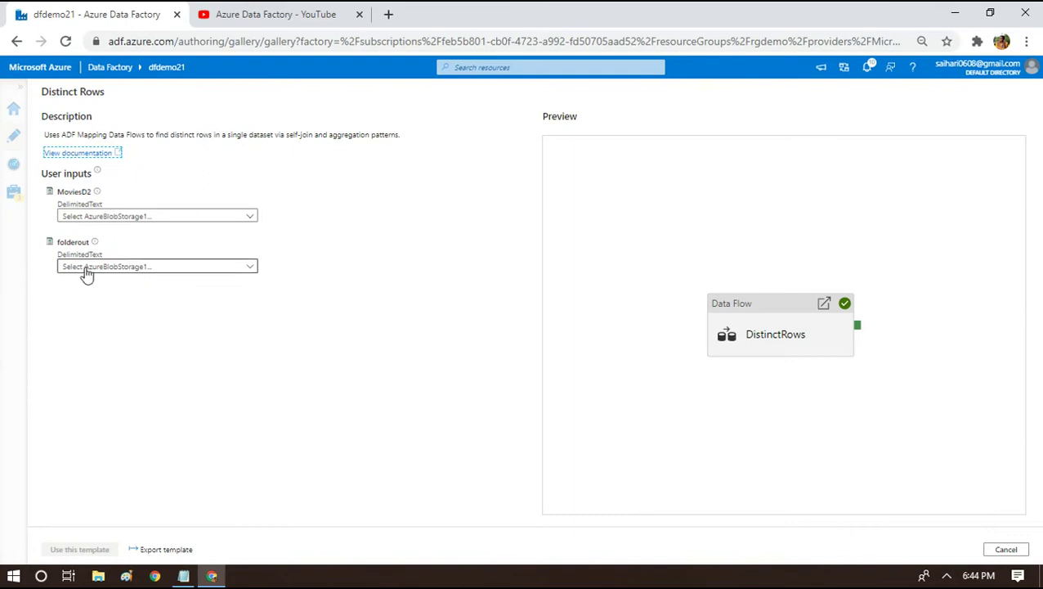
pyautogui.click(105, 222)
pyautogui.click(89, 295)
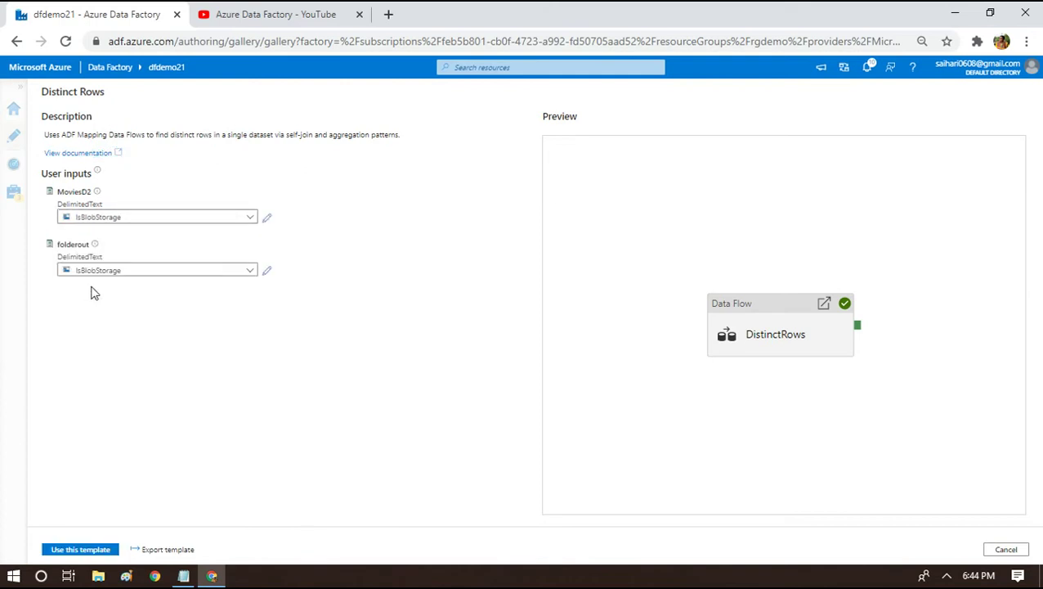
pyautogui.click(109, 273)
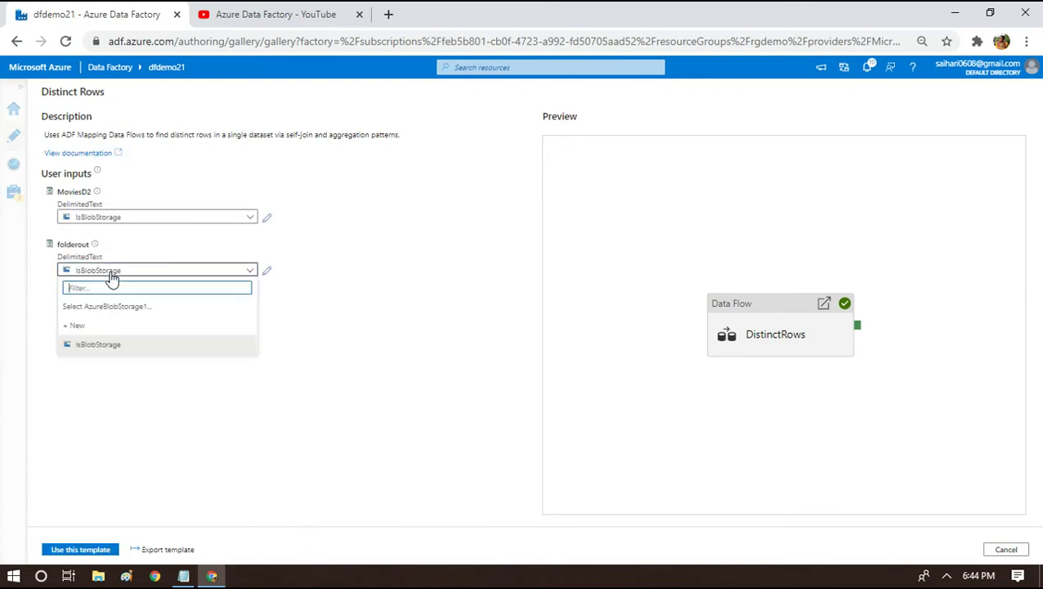
pyautogui.click(95, 344)
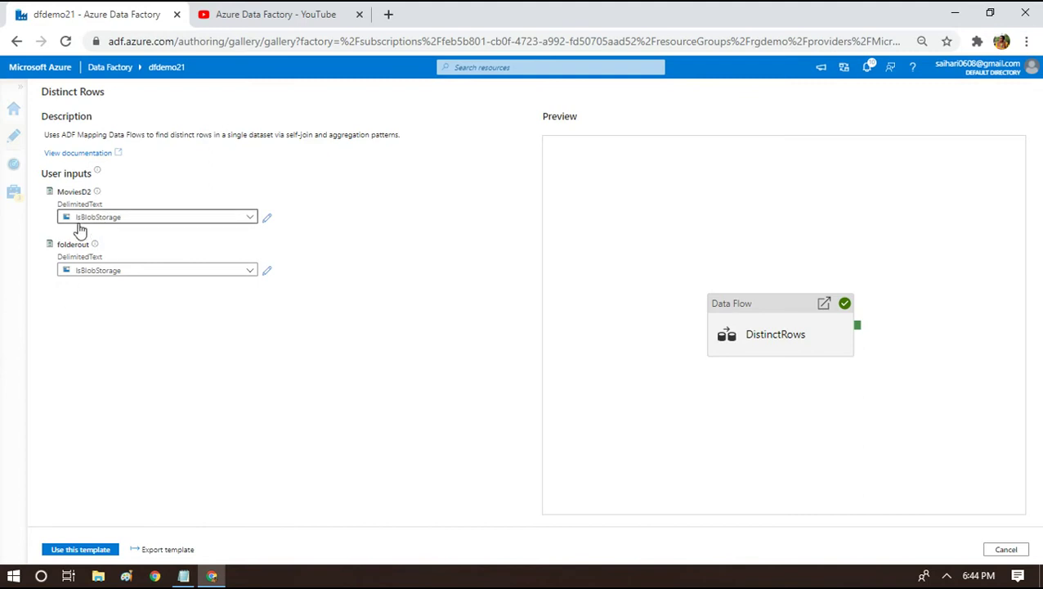
pyautogui.click(85, 552)
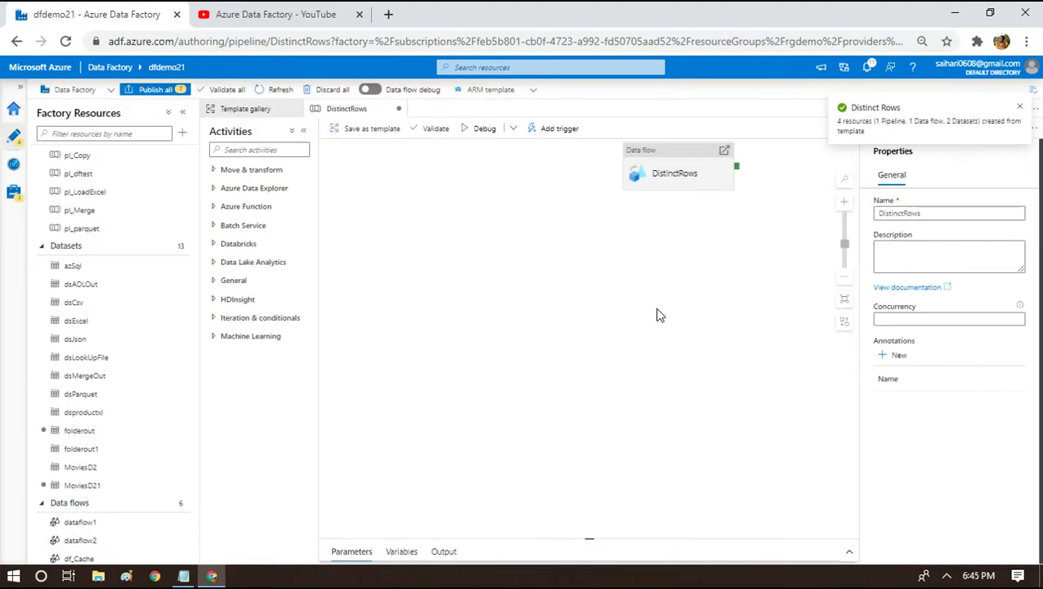
# - Read the latest notification about the resources created from the Distinct Rows template, and close the notifications
pyautogui.moveTo(877, 120); pyautogui.dragTo(902, 121)
pyautogui.click(873, 70)
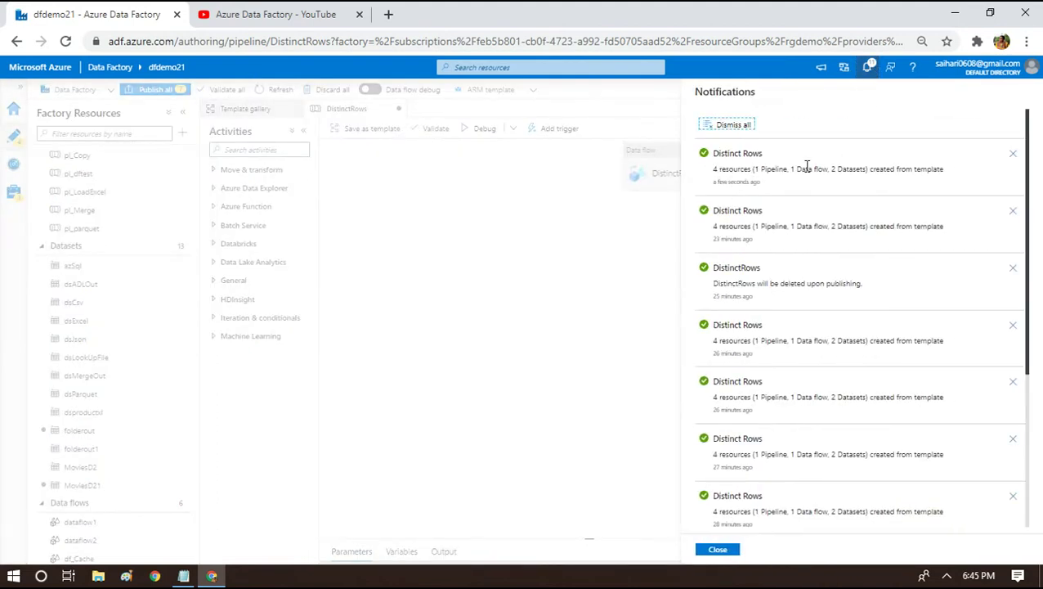
pyautogui.moveTo(823, 168); pyautogui.dragTo(753, 168)
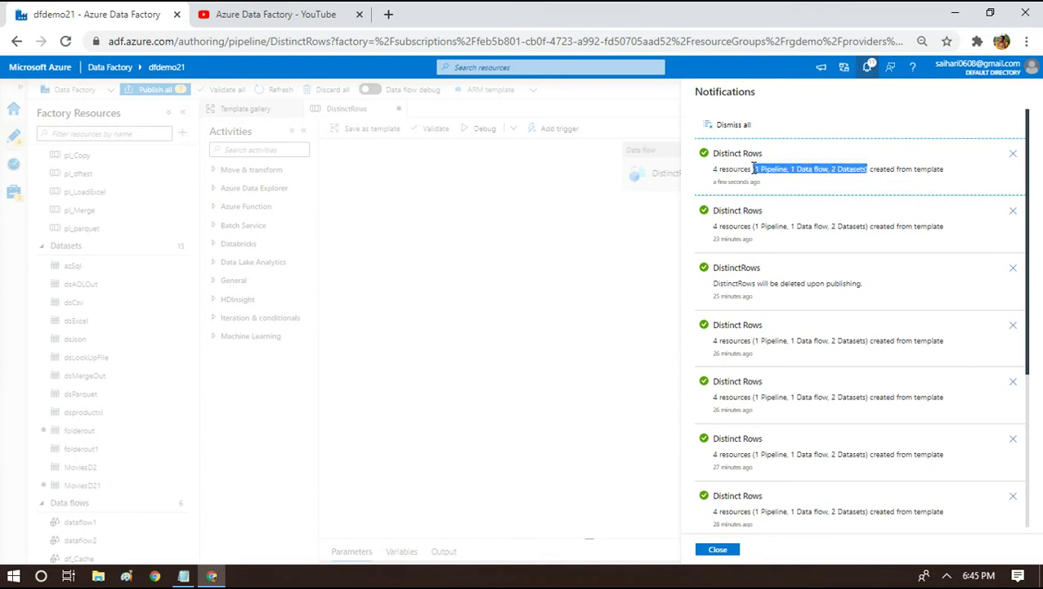
pyautogui.click(711, 550)
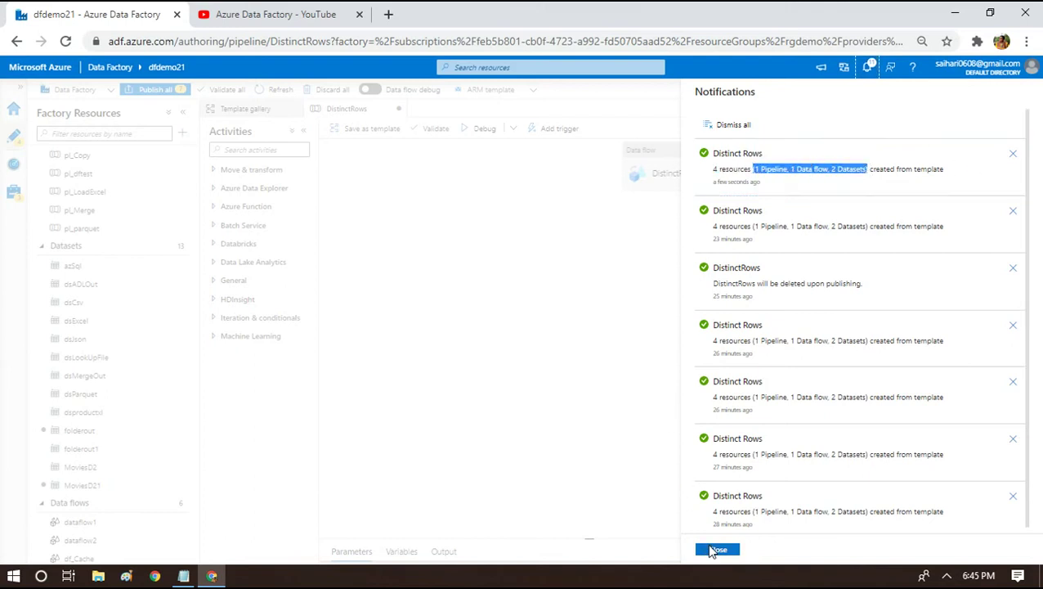
# - Open the data flow of the DistinctRows pipeline activity and the dataset used by its MoviesCSV source
pyautogui.click(643, 170)
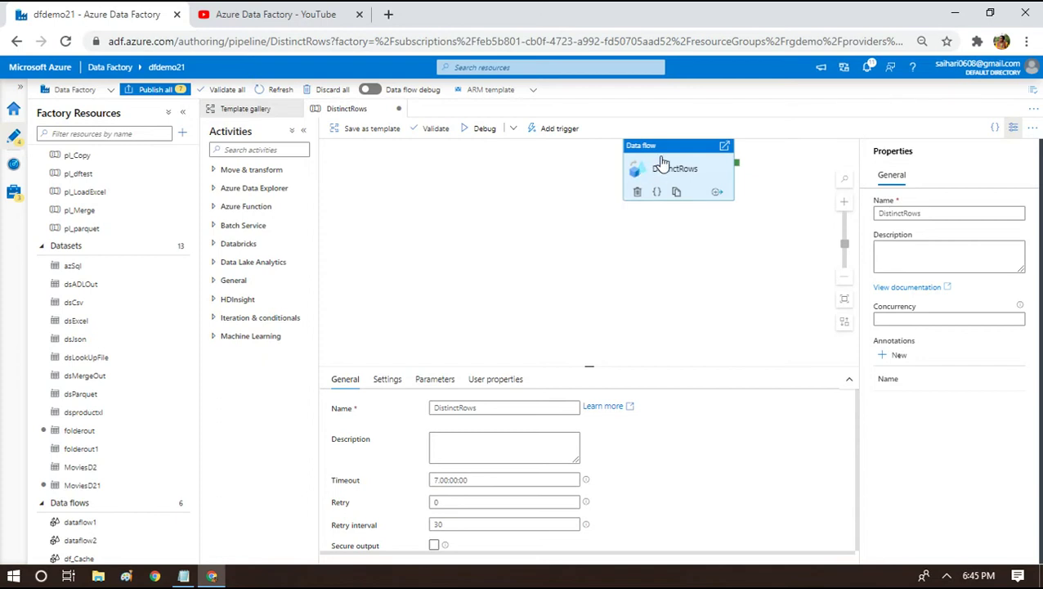
pyautogui.doubleClick(663, 163)
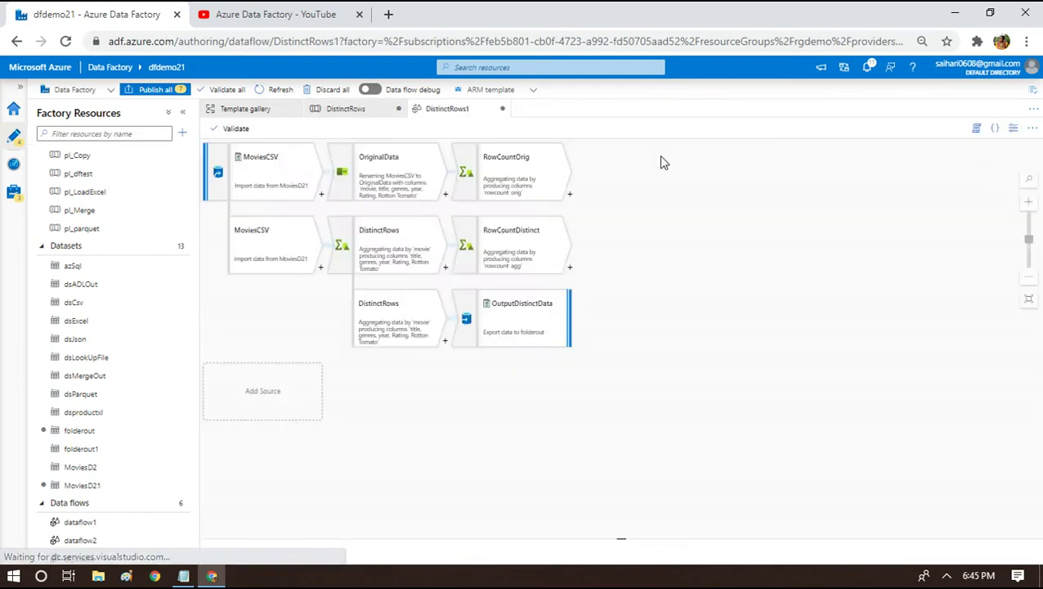
pyautogui.click(249, 176)
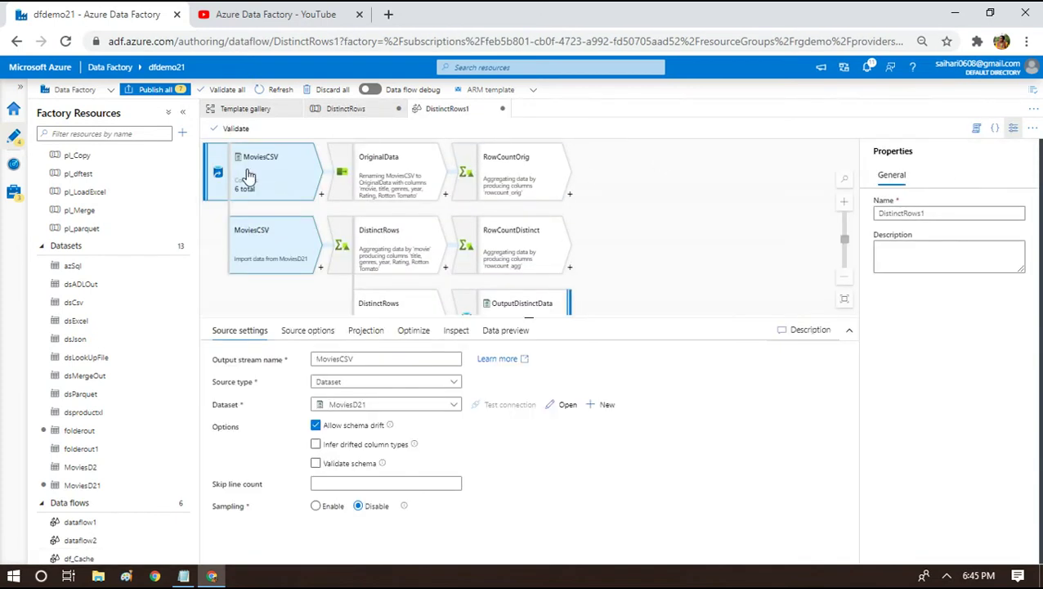
pyautogui.click(566, 405)
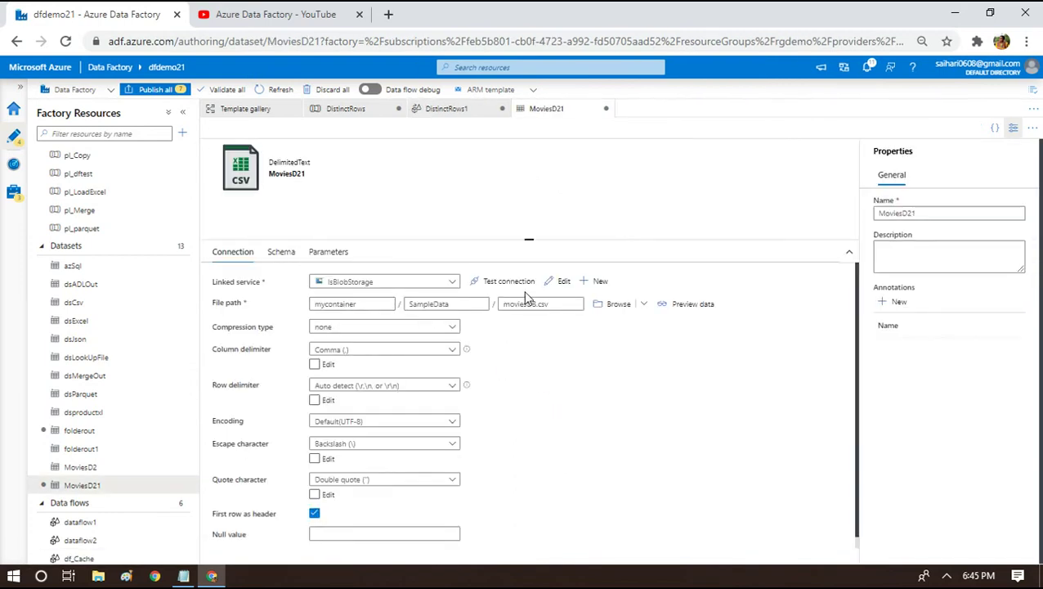
# - Examine the container, folder and file name in the MoviesD21 dataset's file path
pyautogui.moveTo(463, 304); pyautogui.dragTo(421, 303)
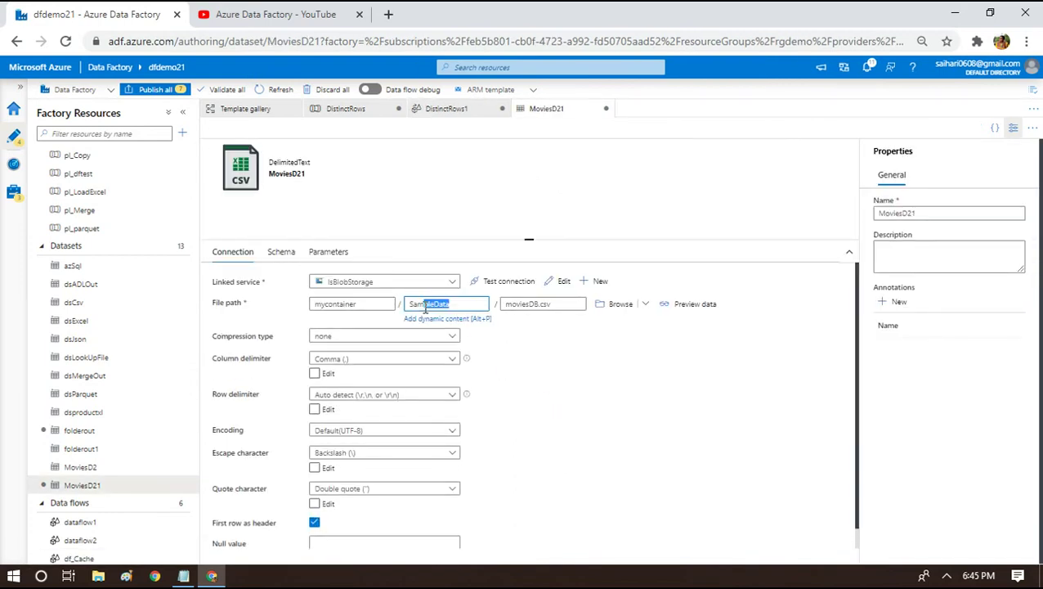
pyautogui.moveTo(301, 304); pyautogui.dragTo(496, 319)
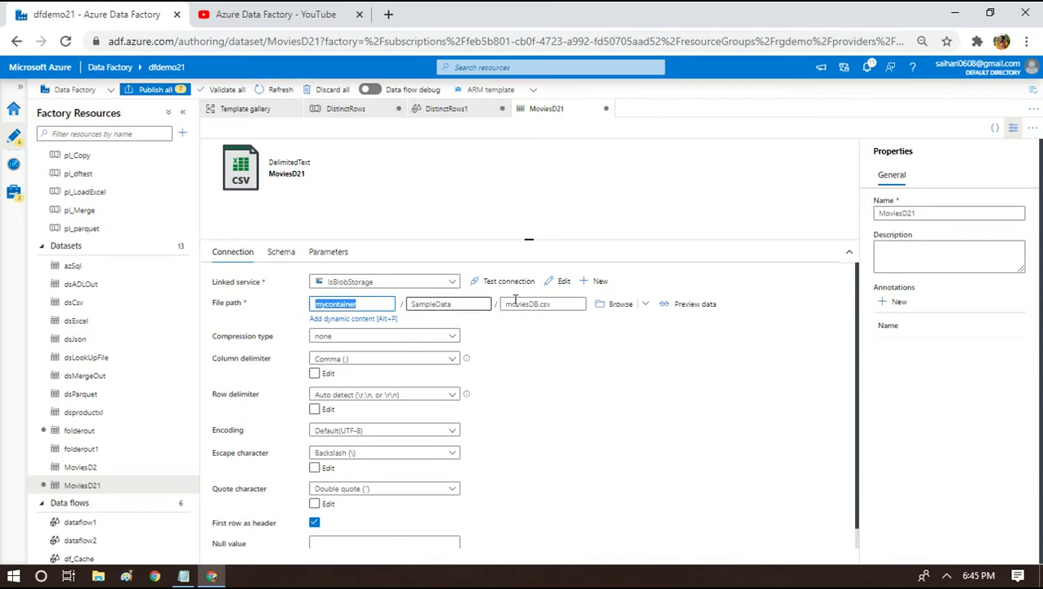
pyautogui.click(344, 308)
pyautogui.doubleClick(440, 304)
pyautogui.doubleClick(558, 303)
# - Copy the file name moviesDB.csv, search the web for it in a new browser tab and open the datasets/moviesDB.csv result
pyautogui.tripleClick(558, 302)
pyautogui.hotkey('ctrl', 'c')
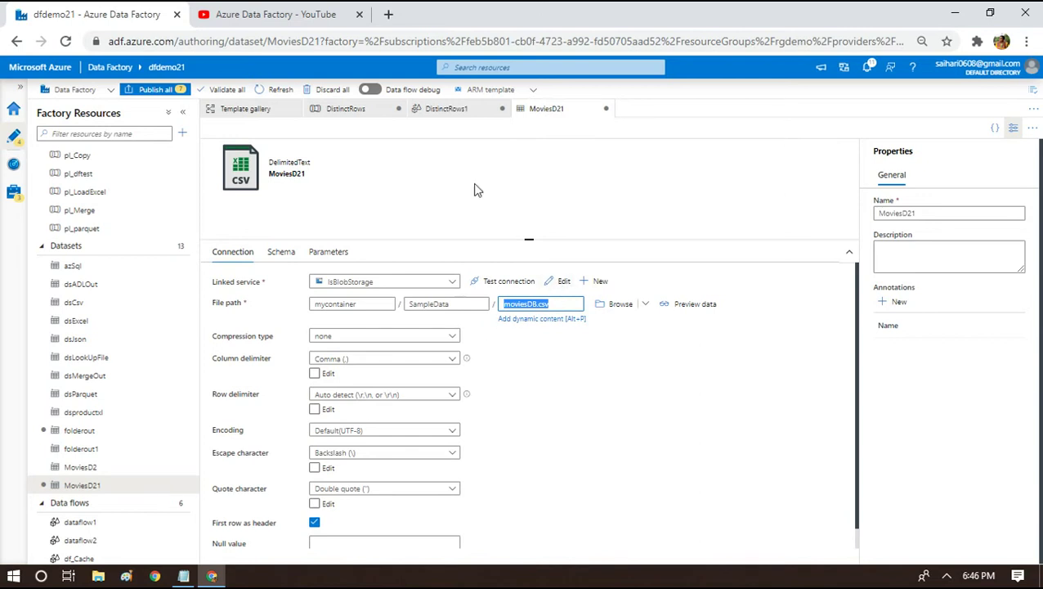
pyautogui.click(389, 12)
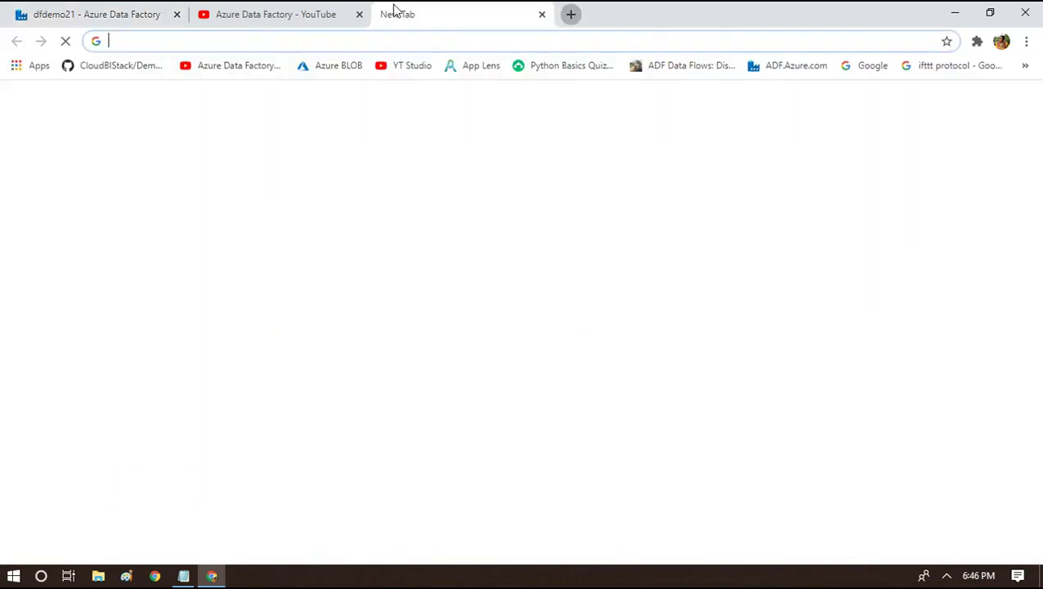
pyautogui.hotkey('ctrl', 'v')
pyautogui.press('Return')
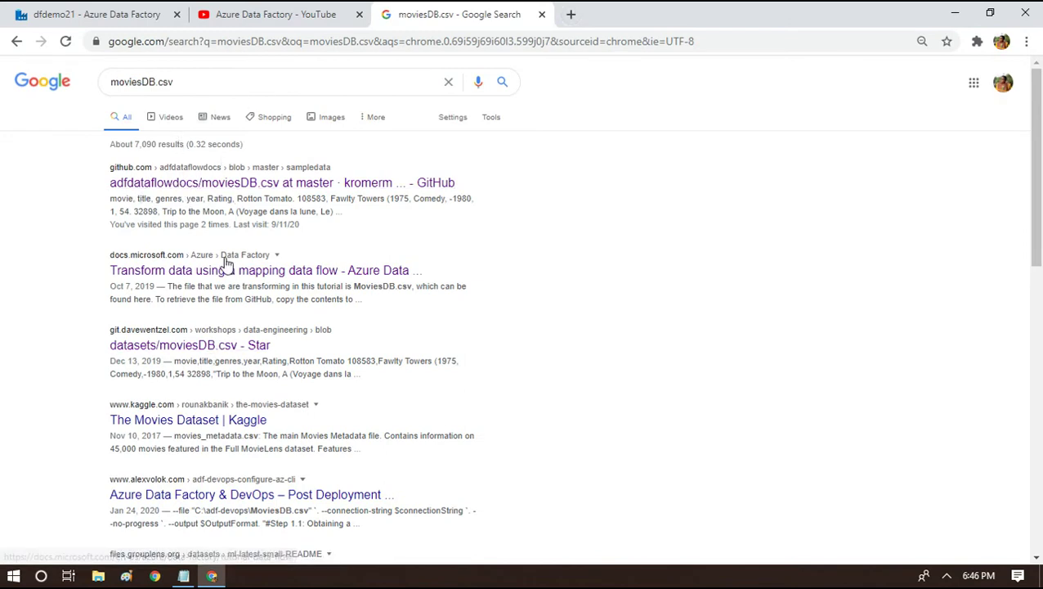
pyautogui.click(160, 349)
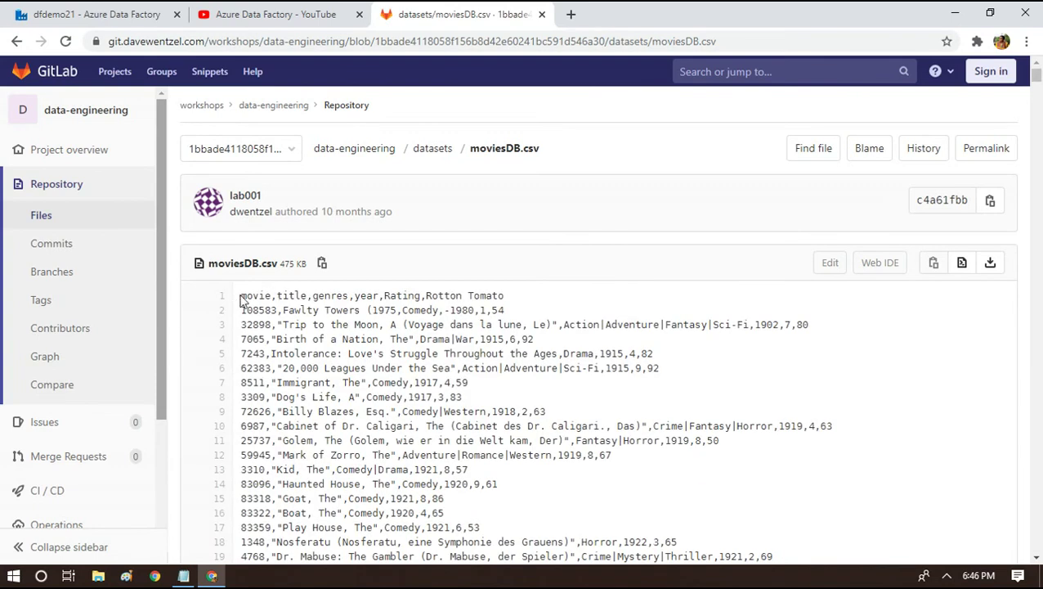
# - Examine the header and sample rows of moviesDB.csv and the file's download option in the GitLab repository
pyautogui.moveTo(242, 292); pyautogui.dragTo(483, 527)
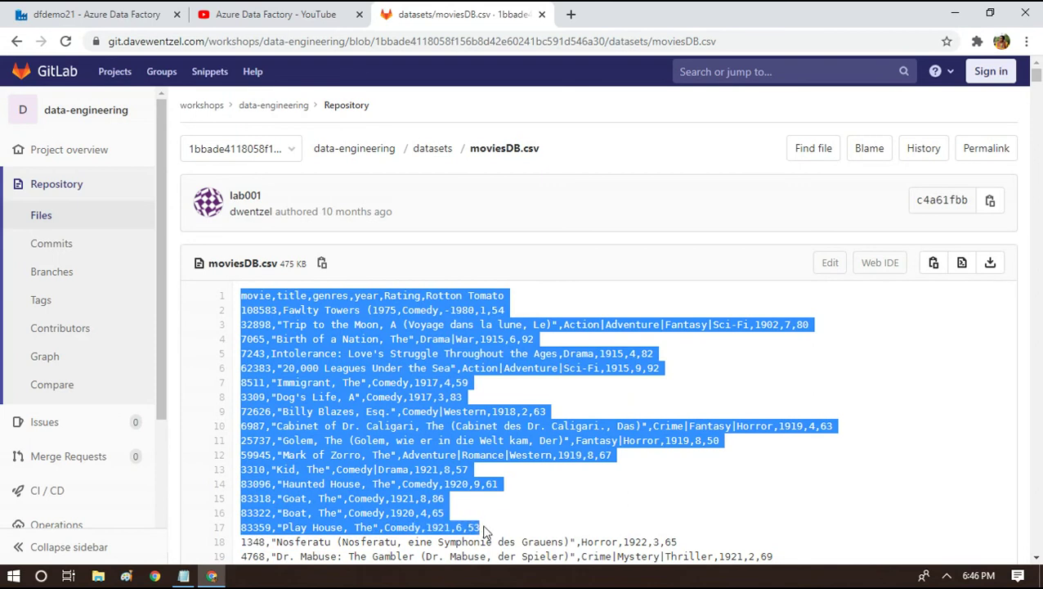
pyautogui.click(715, 444)
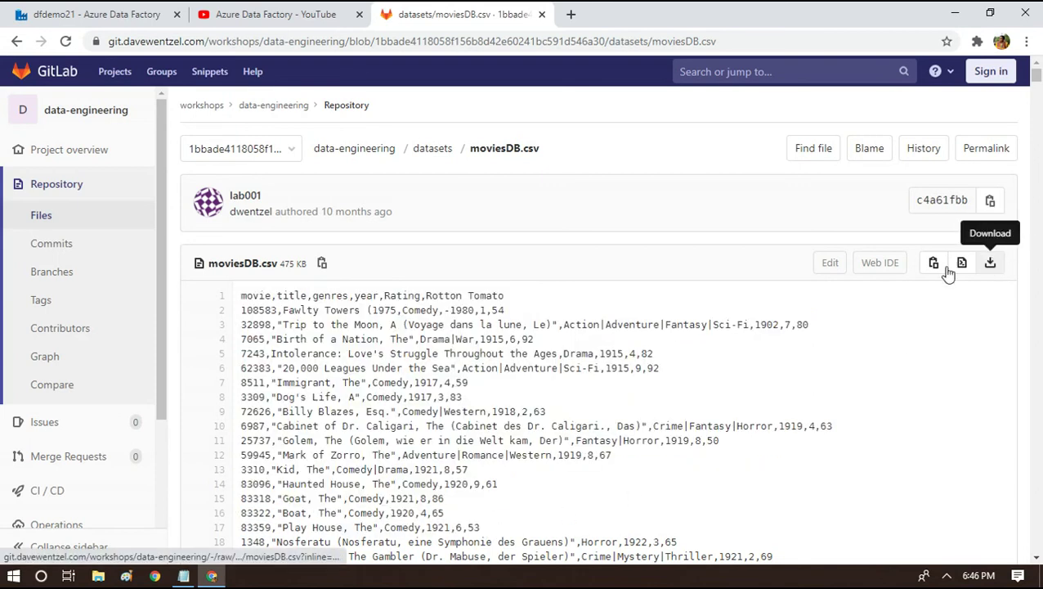
pyautogui.tripleClick(502, 326)
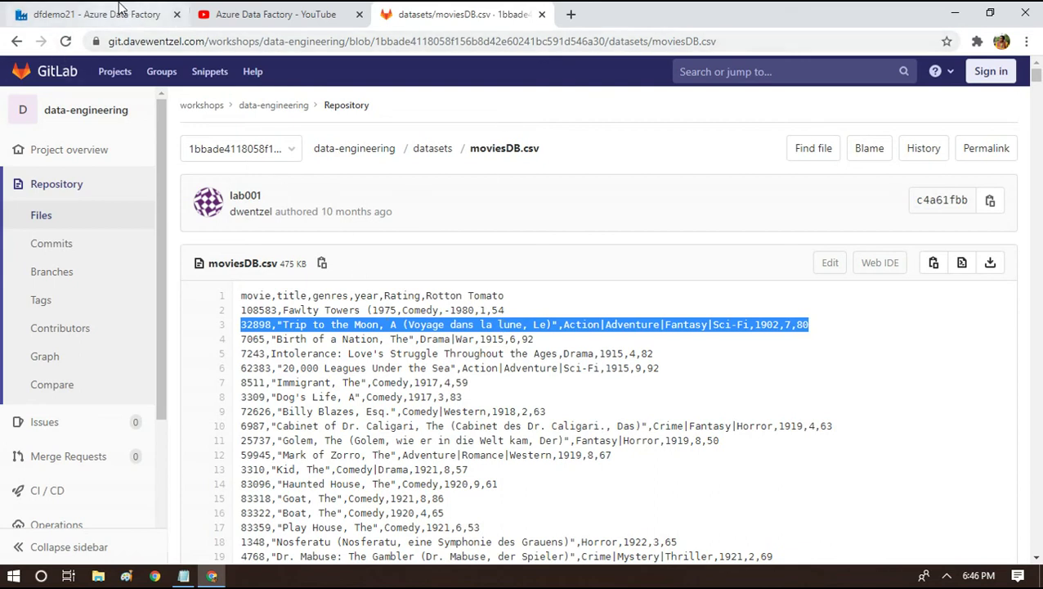
# - Return to Azure Data Factory, recheck the source file path, and close the MoviesD21 dataset while discarding its changes
pyautogui.click(92, 8)
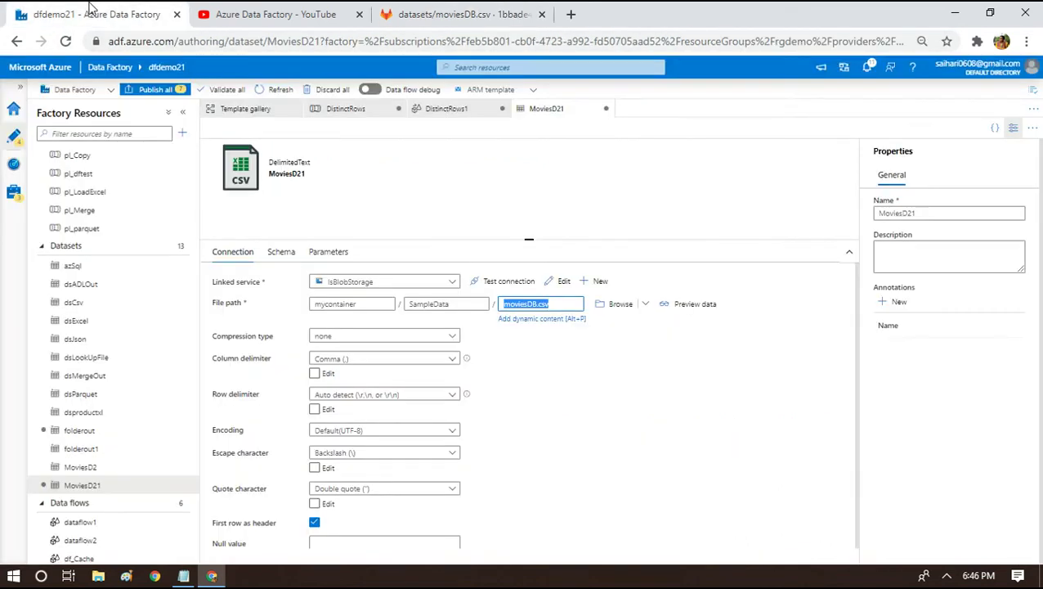
pyautogui.click(330, 303)
pyautogui.click(437, 305)
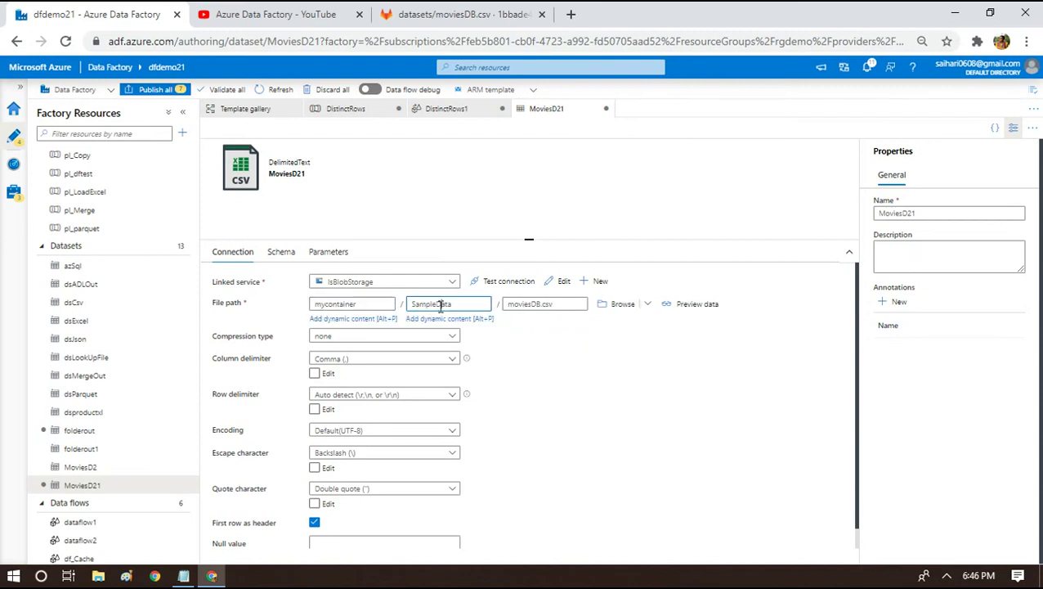
pyautogui.click(606, 111)
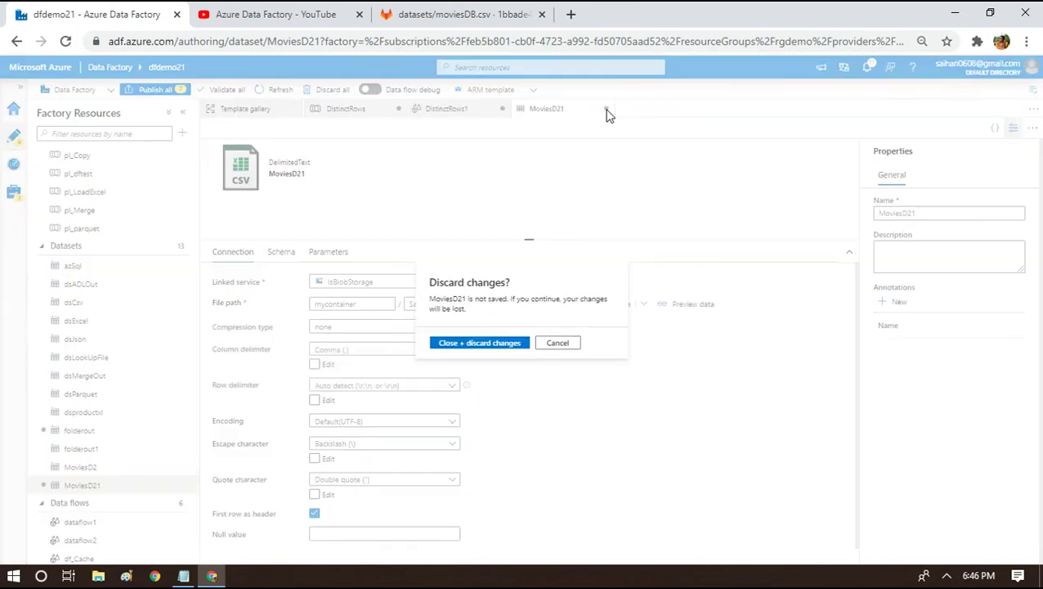
pyautogui.click(458, 345)
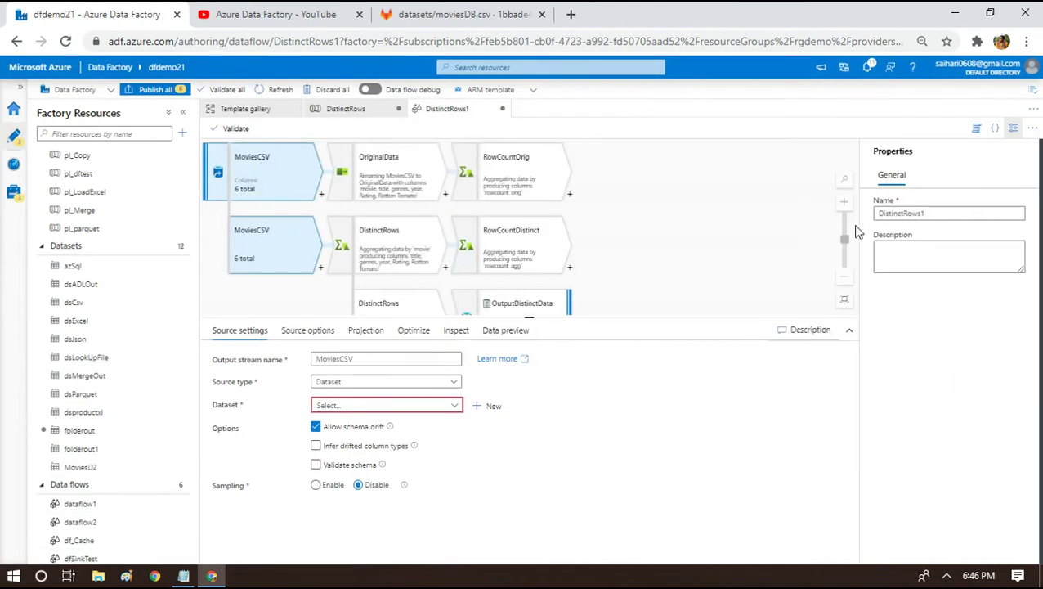
# - Open the folderout dataset of the OutputDistinctData sink and examine the container and output folder in its file path
pyautogui.click(513, 302)
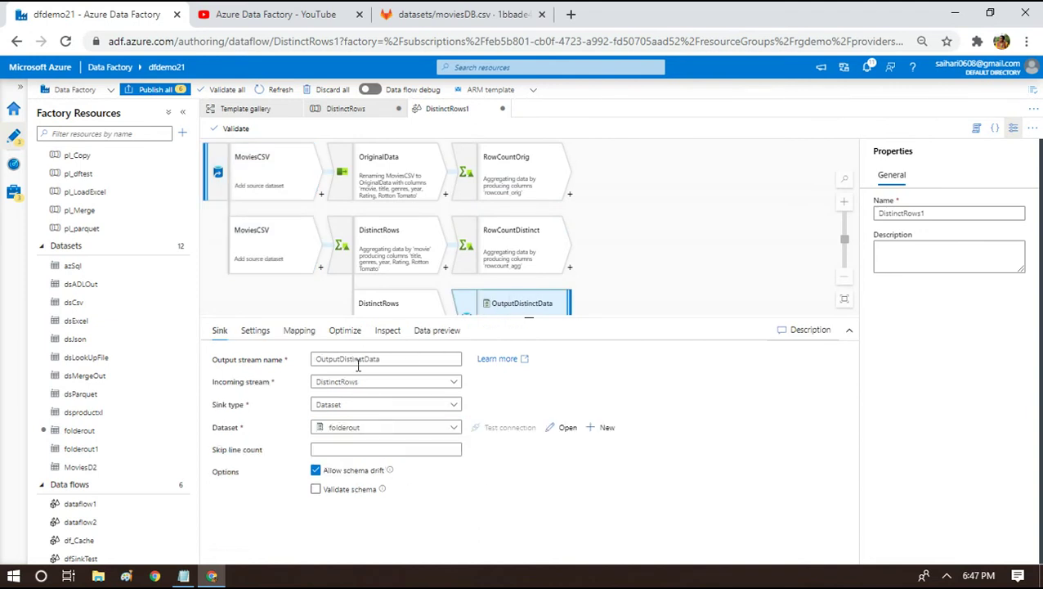
pyautogui.click(567, 427)
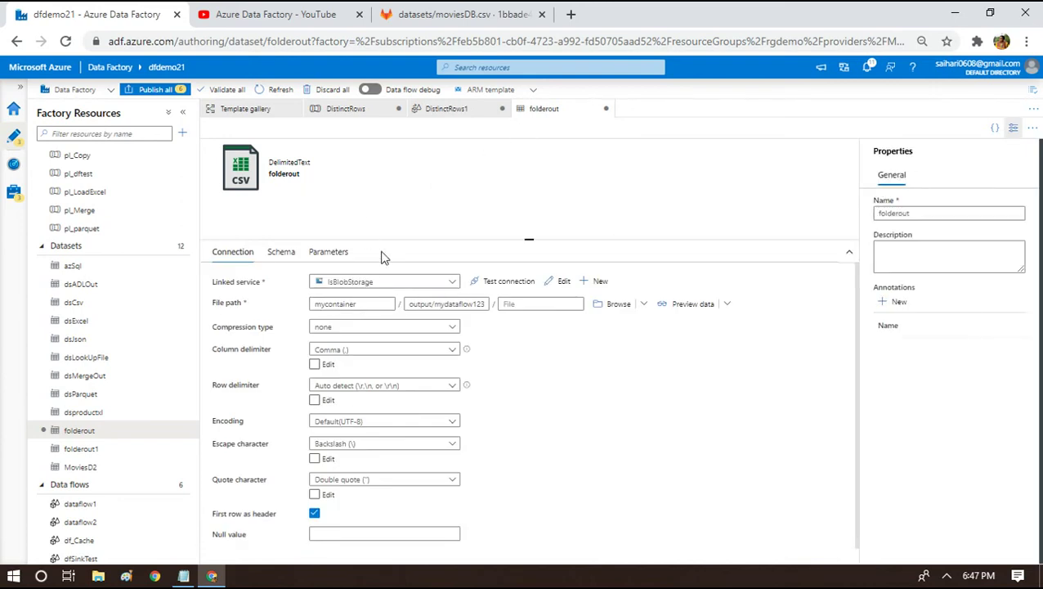
pyautogui.doubleClick(347, 304)
pyautogui.click(477, 303)
pyautogui.moveTo(478, 304)
pyautogui.mouseDown()
pyautogui.moveTo(407, 296)
pyautogui.moveTo(482, 303)
pyautogui.mouseUp()
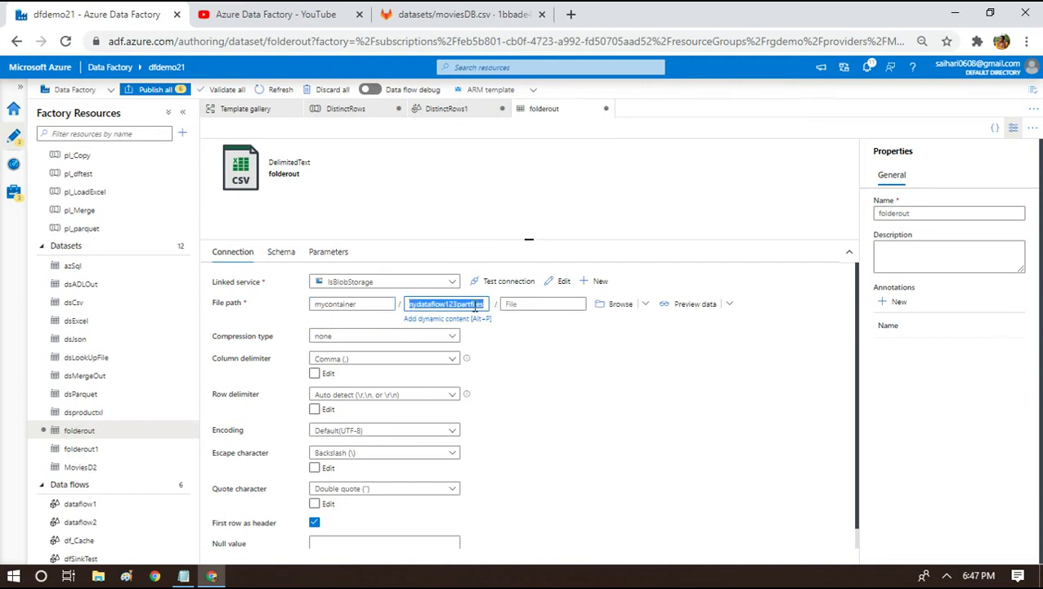
pyautogui.click(475, 305)
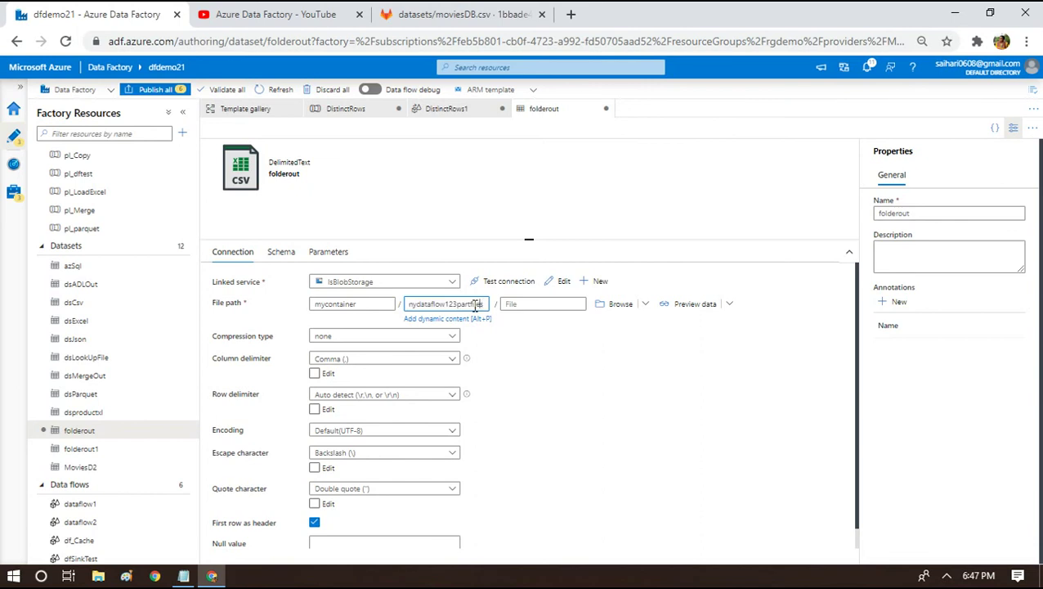
pyautogui.hotkey('shift', 'Left')
pyautogui.hotkey('shift', 'Left')
pyautogui.hotkey('shift', 'Left')
pyautogui.hotkey('shift', 'Left')
pyautogui.hotkey('shift', 'Left')
pyautogui.hotkey('shift', 'Left')
pyautogui.hotkey('shift', 'Left')
pyautogui.hotkey('shift', 'Left')
pyautogui.hotkey('shift', 'Left')
pyautogui.hotkey('shift', 'Left')
pyautogui.hotkey('shift', 'Left')
pyautogui.hotkey('shift', 'Left')
pyautogui.hotkey('shift', 'Left')
pyautogui.hotkey('shift', 'Left')
pyautogui.hotkey('shift', 'Left')
pyautogui.hotkey('shift', 'Left')
pyautogui.hotkey('shift', 'Left')
pyautogui.hotkey('shift', 'Left')
pyautogui.hotkey('shift', 'Left')
pyautogui.hotkey('shift', 'Left')
pyautogui.hotkey('shift', 'Left')
pyautogui.hotkey('shift', 'Left')
pyautogui.hotkey('shift', 'Left')
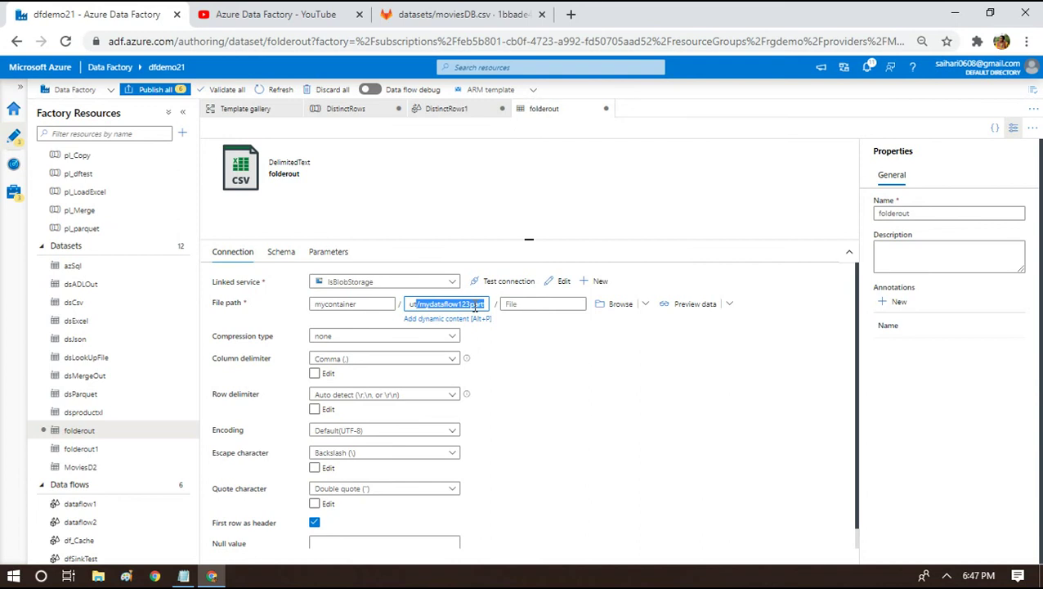
pyautogui.hotkey('shift', 'Right')
pyautogui.press('Left')
pyautogui.hotkey('shift', 'Left')
pyautogui.hotkey('shift', 'Left')
pyautogui.hotkey('shift', 'Left')
pyautogui.hotkey('shift', 'Left')
pyautogui.hotkey('shift', 'Left')
pyautogui.hotkey('shift', 'Left')
pyautogui.hotkey('shift', 'Left')
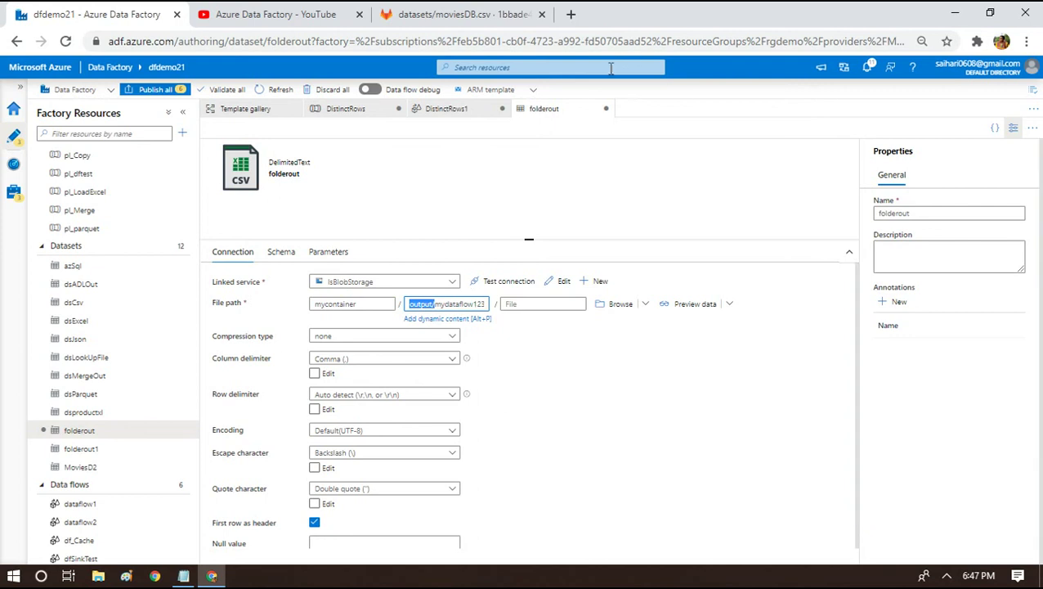
# - Close the folderout dataset and discard its unsaved changes
pyautogui.click(605, 110)
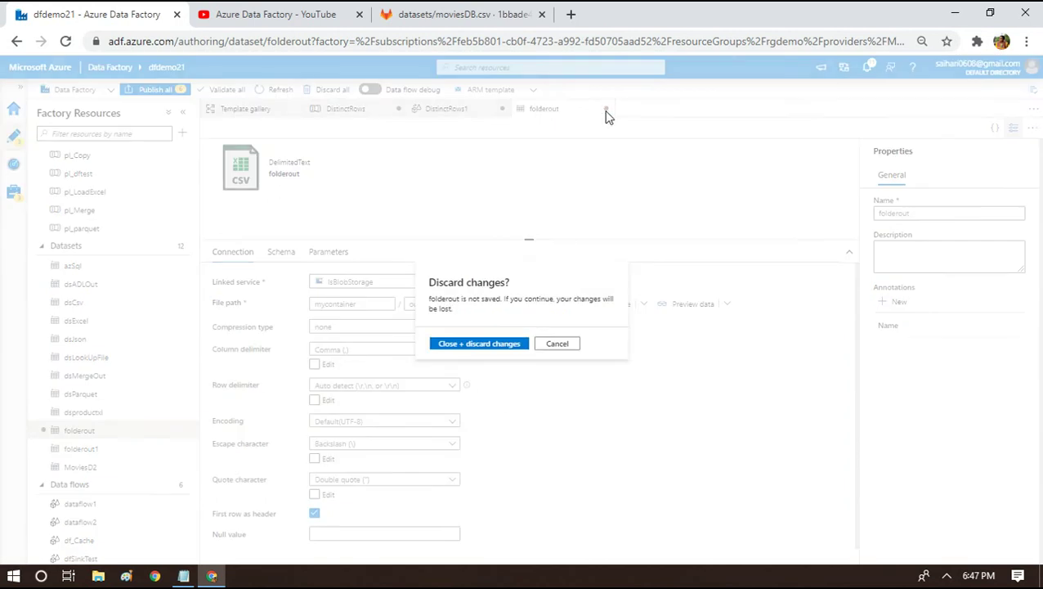
pyautogui.click(448, 347)
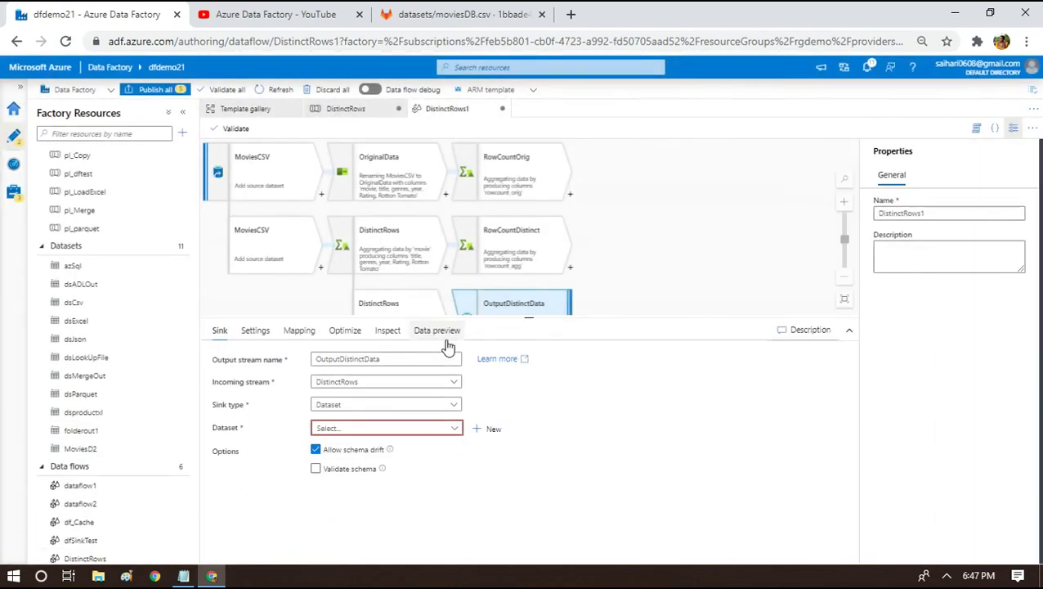